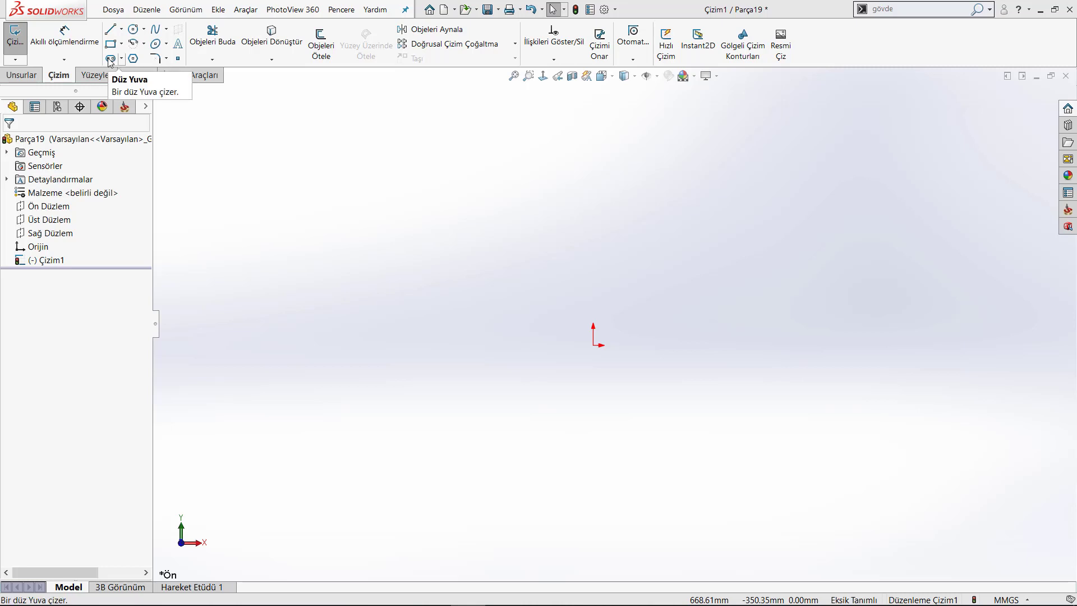
Activate the straight slot tool from the Slot flyout on the Sketch tab.
{"action": "left_click", "coordinate": [121, 59]}
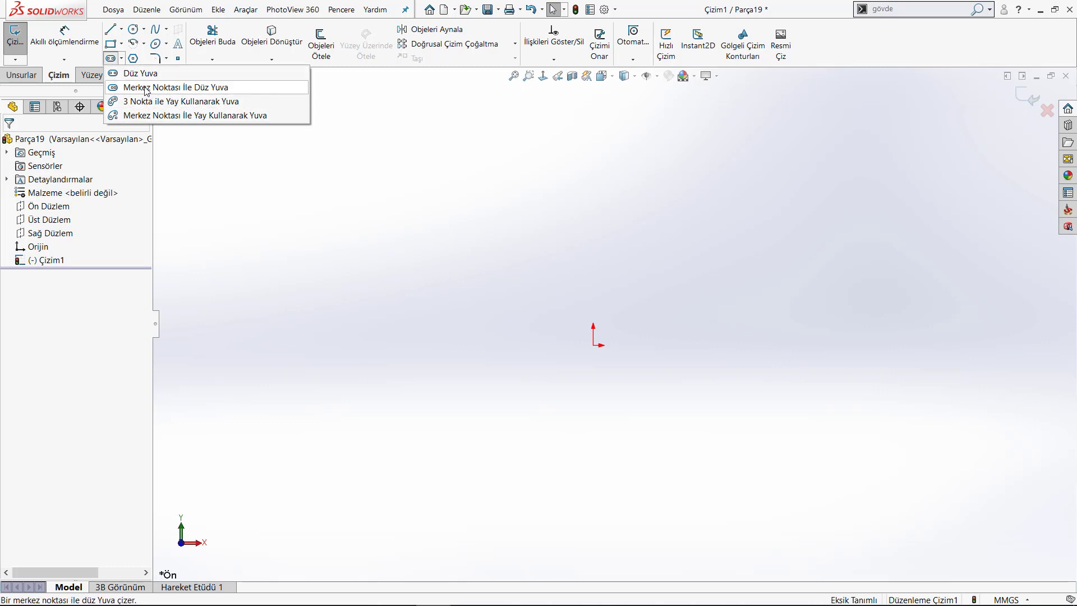
{"action": "left_click", "coordinate": [112, 59]}
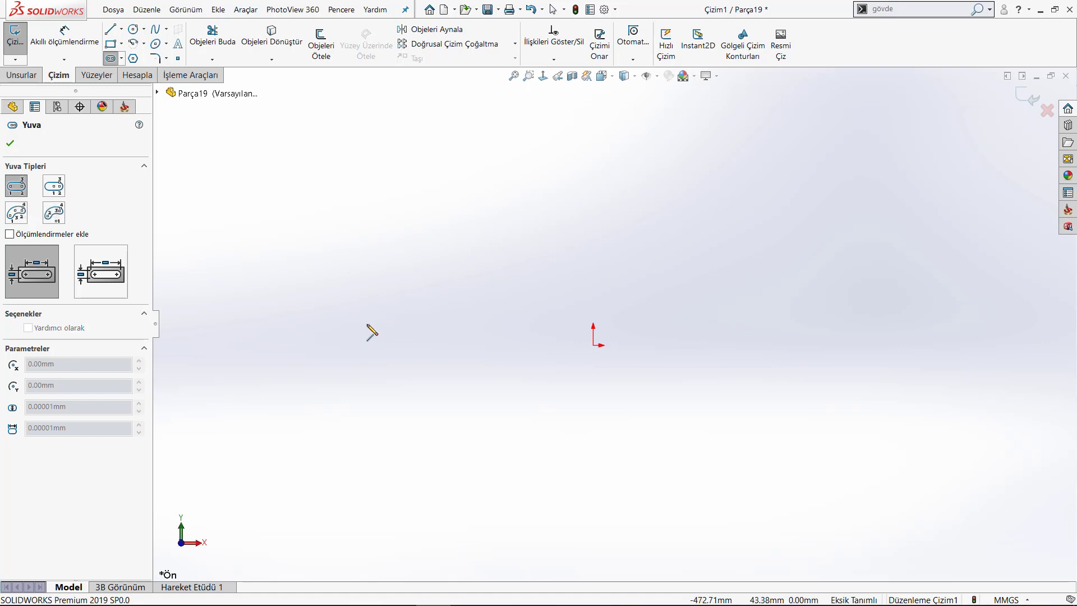
Draw a horizontal straight slot, about 164 mm long and 84 mm wide, left of the origin.
{"action": "left_click", "coordinate": [368, 324]}
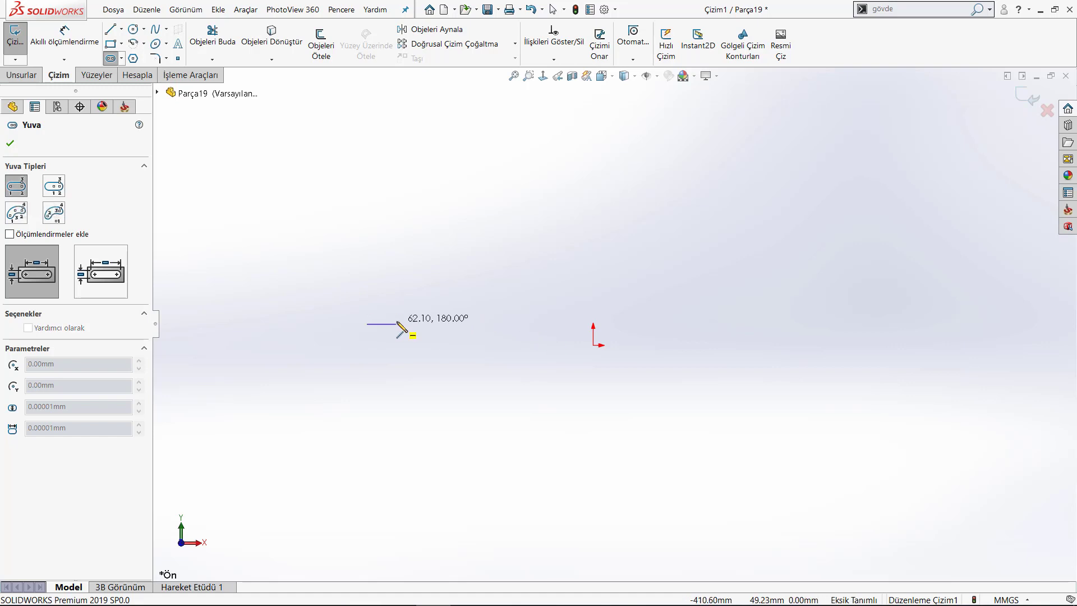
{"action": "left_click", "coordinate": [446, 324]}
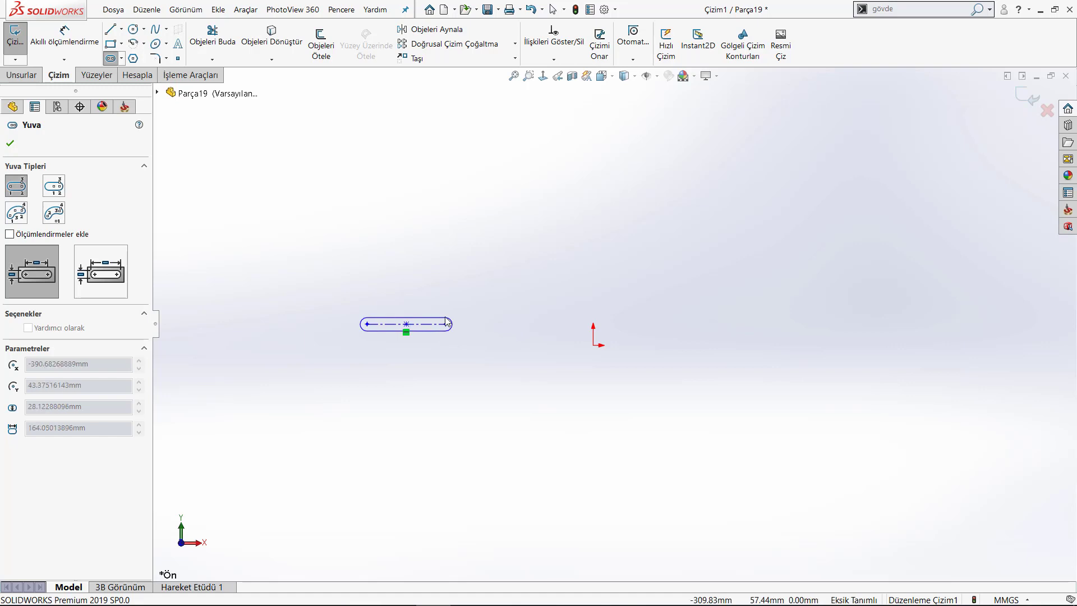
{"action": "left_click", "coordinate": [447, 308]}
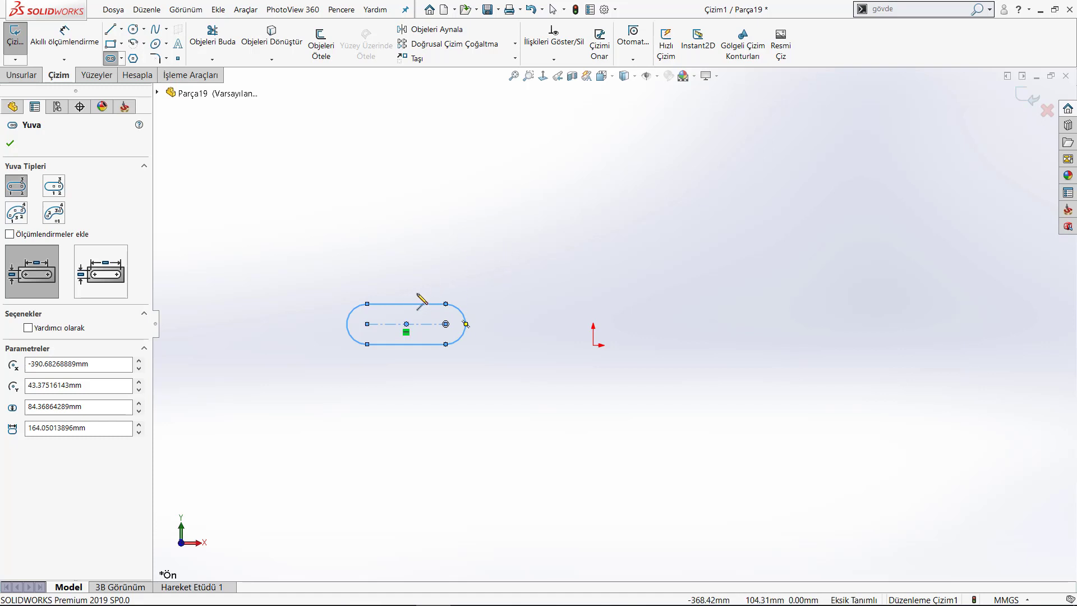
{"action": "left_click", "coordinate": [58, 190]}
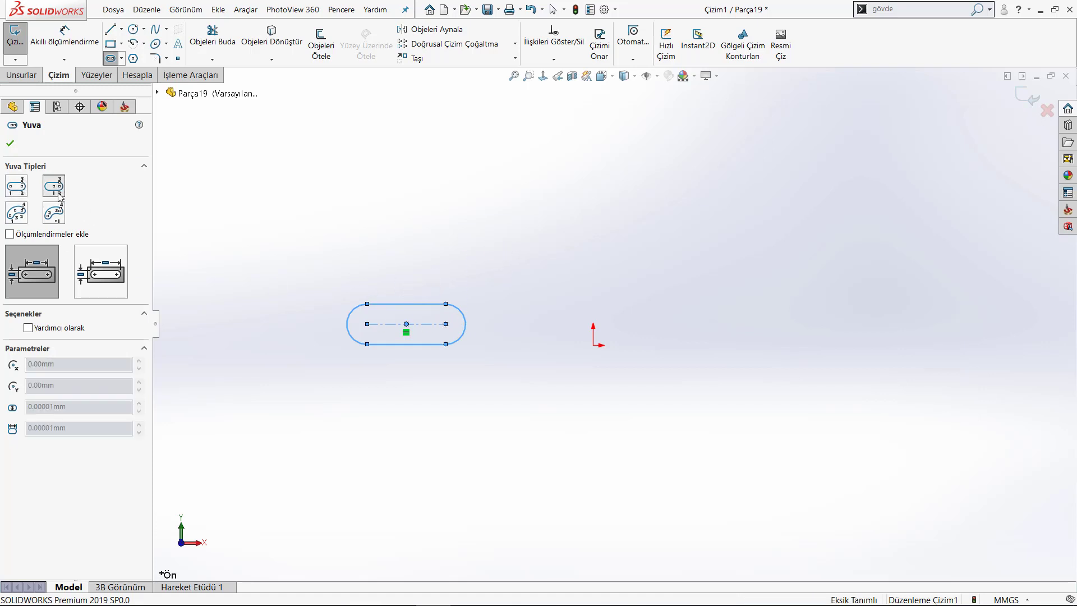
Draw a centre-point straight slot, about 206 × 89 mm, above the first slot.
{"action": "left_click", "coordinate": [446, 232]}
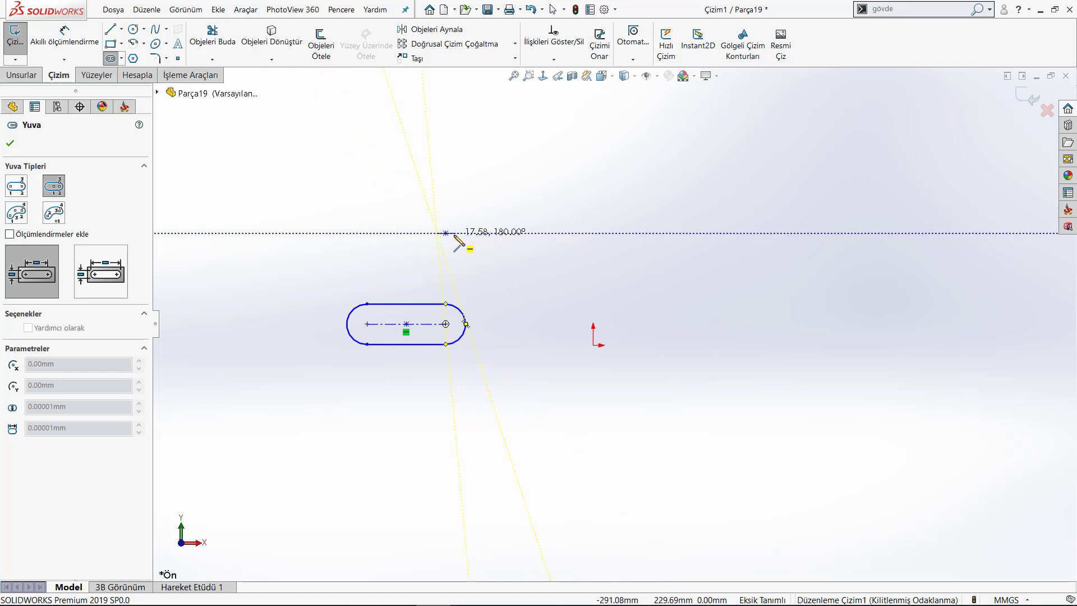
{"action": "left_click", "coordinate": [497, 233]}
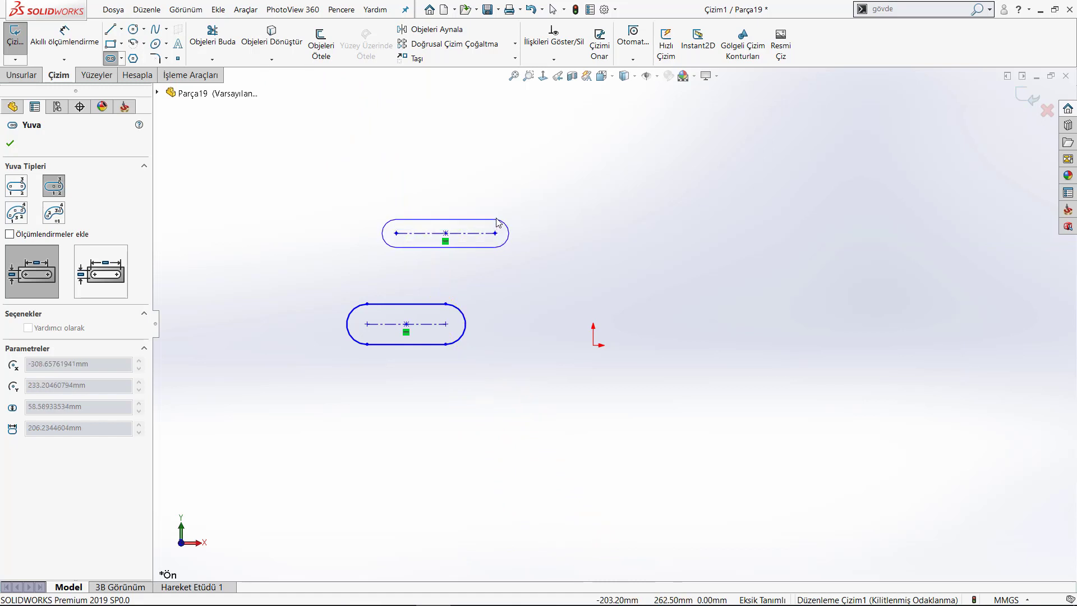
{"action": "left_click", "coordinate": [496, 212]}
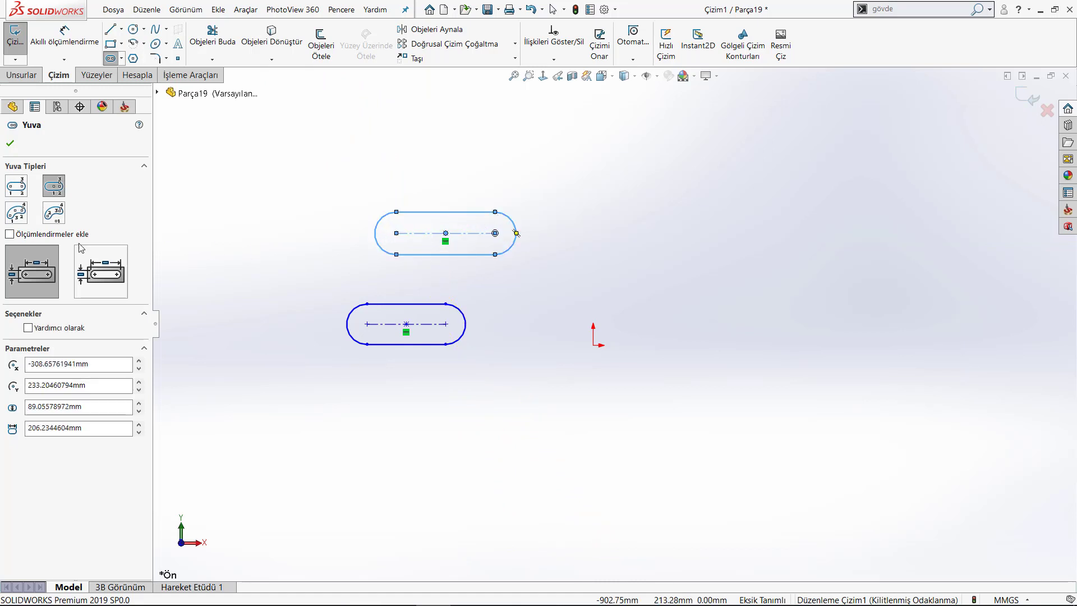
{"action": "left_click", "coordinate": [18, 214]}
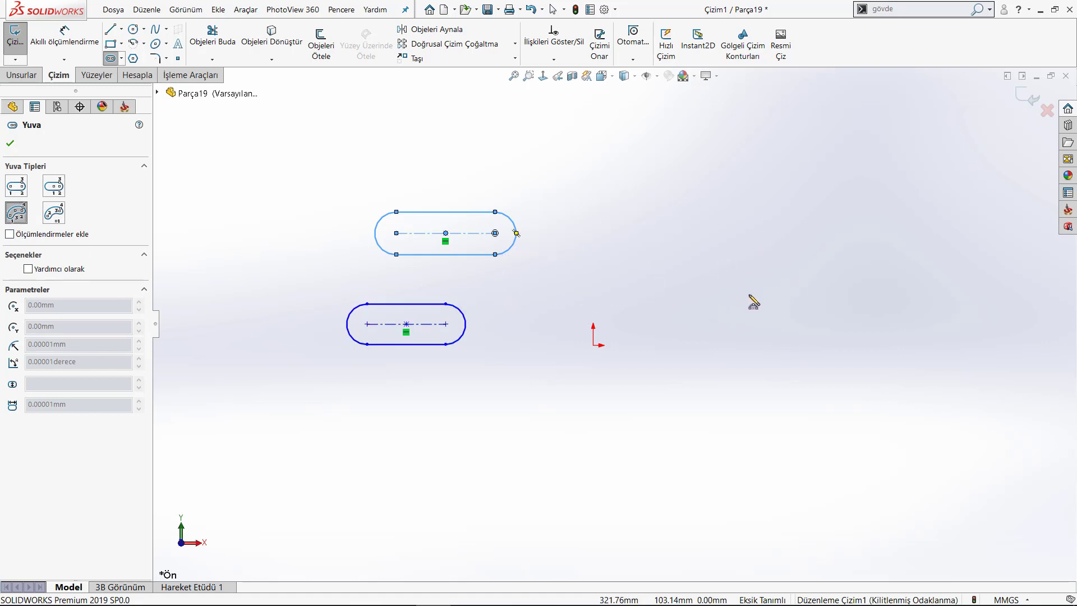
Draw a long three-point arc slot, 65.89 mm wide, right of the origin.
{"action": "left_click", "coordinate": [752, 295]}
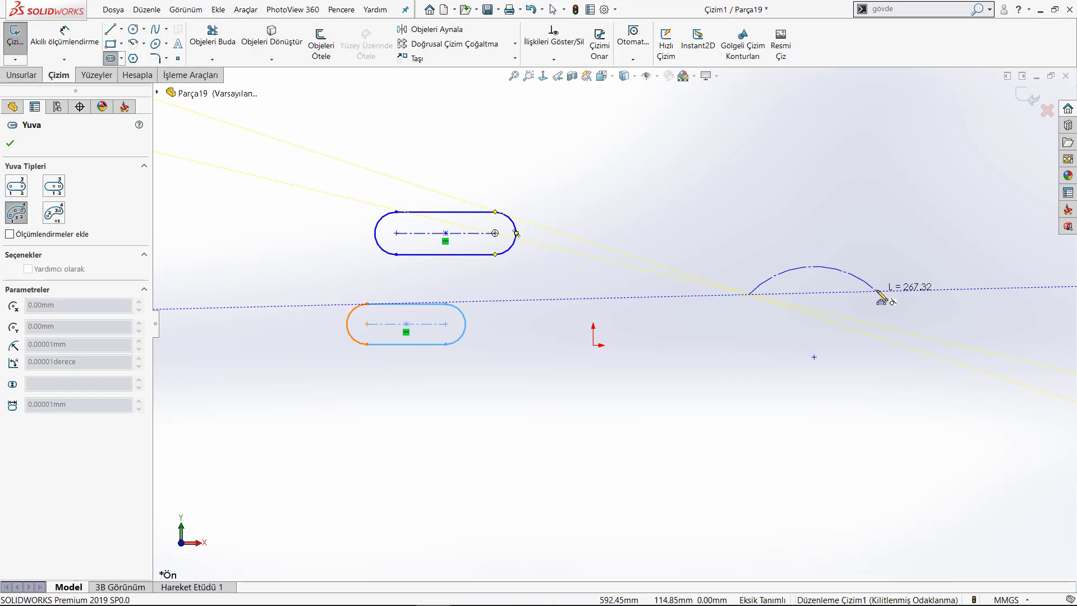
{"action": "left_click", "coordinate": [877, 291]}
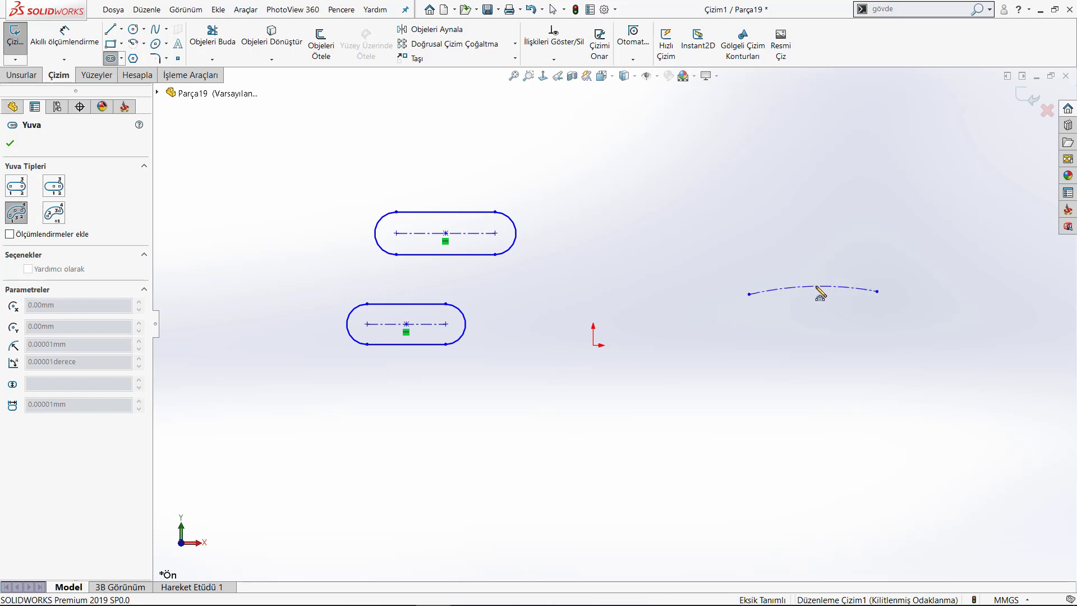
{"action": "left_click", "coordinate": [814, 286]}
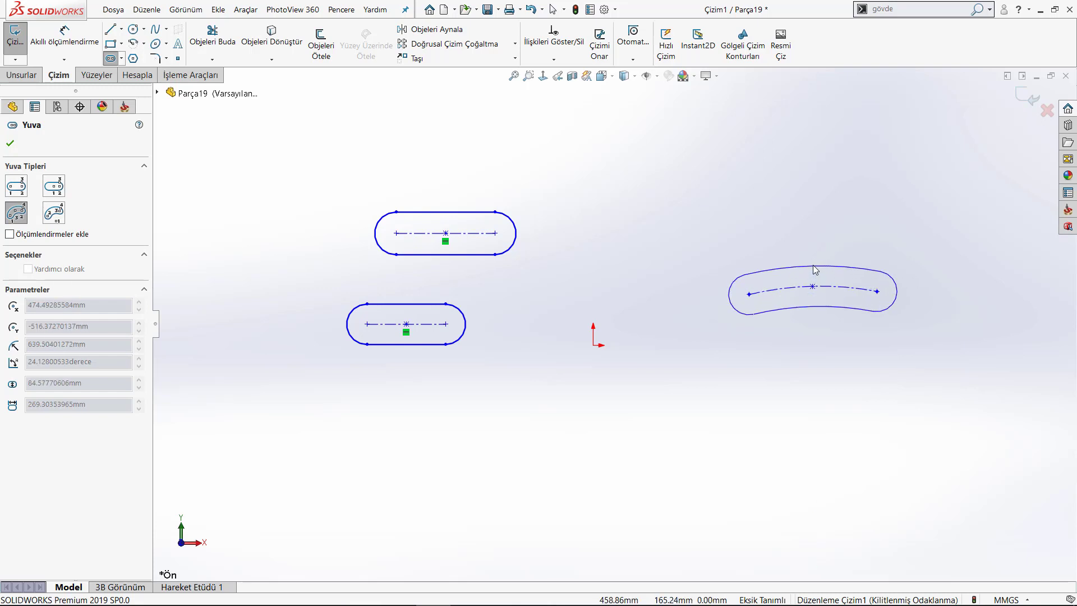
{"action": "left_click", "coordinate": [813, 271]}
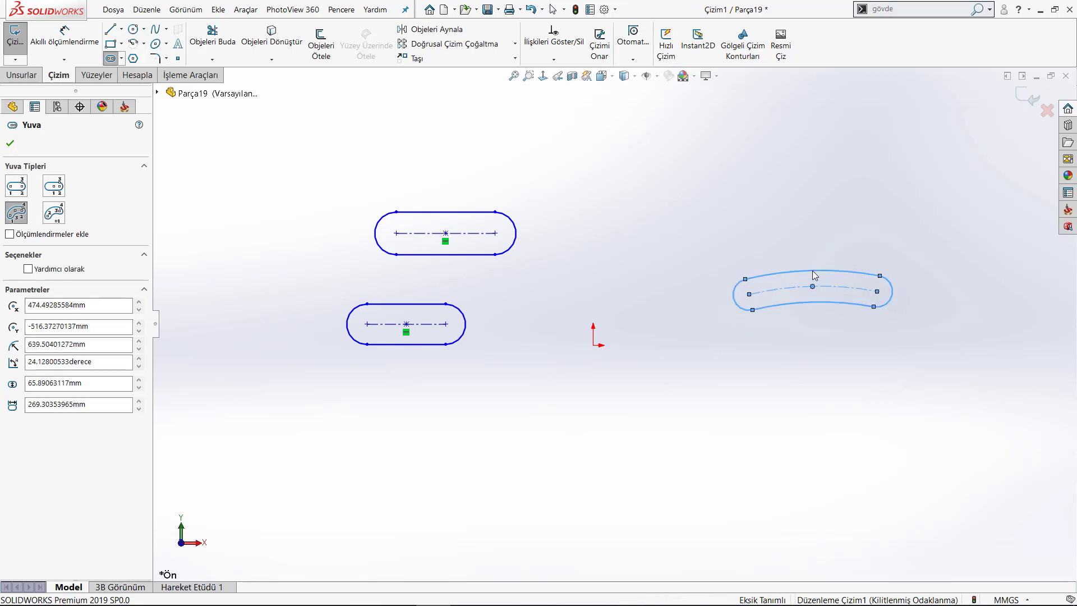
{"action": "left_click", "coordinate": [56, 216]}
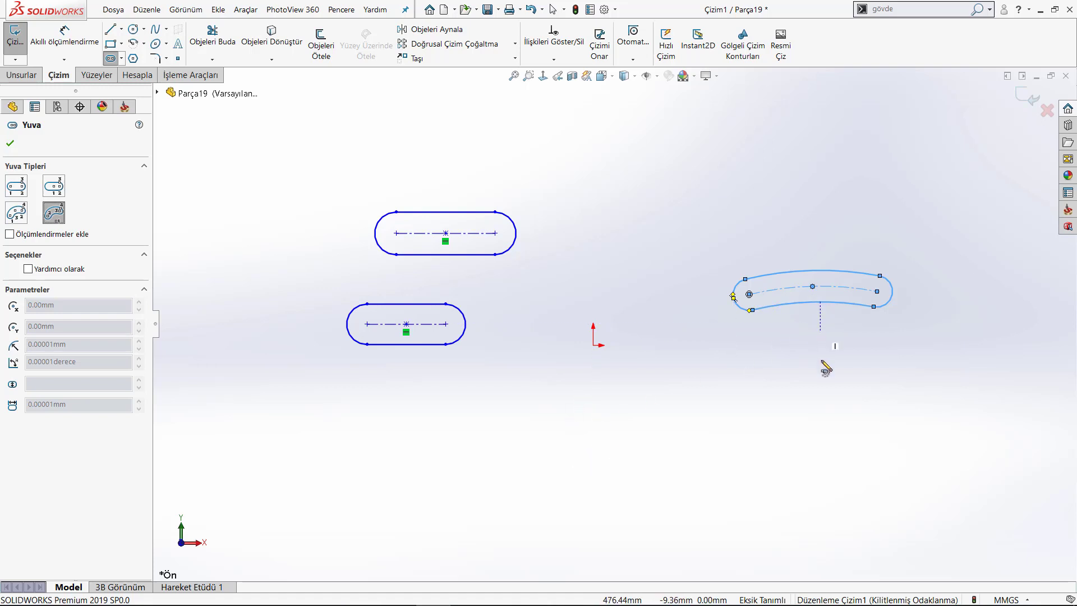
Draw a 38.12 mm wide, 70.42° centre-point arc slot below the origin, then exit the Slot tool.
{"action": "left_click", "coordinate": [589, 453]}
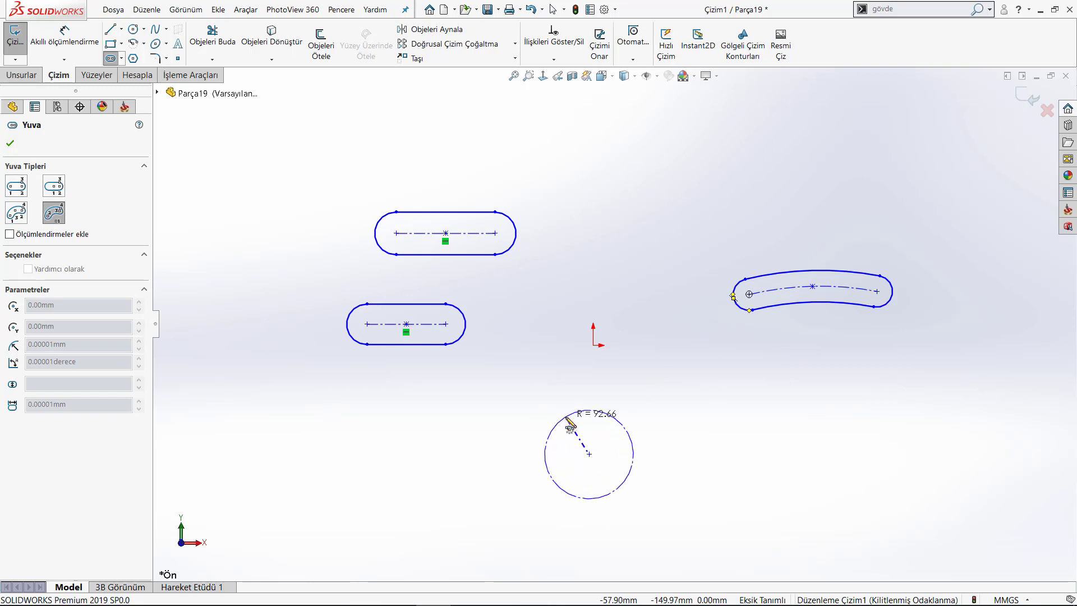
{"action": "left_click", "coordinate": [566, 416]}
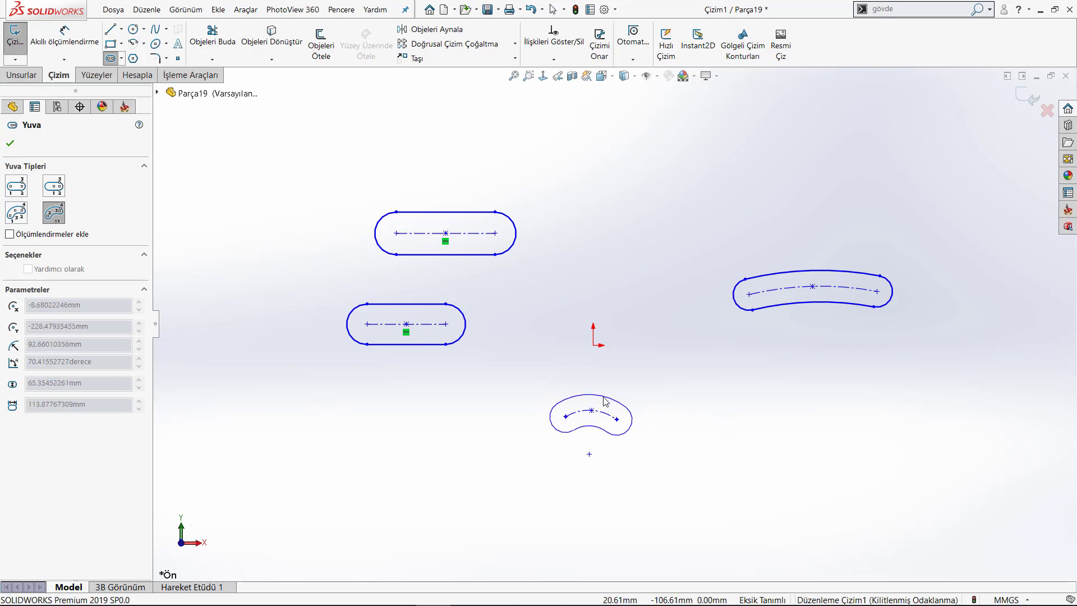
{"action": "left_click", "coordinate": [603, 406]}
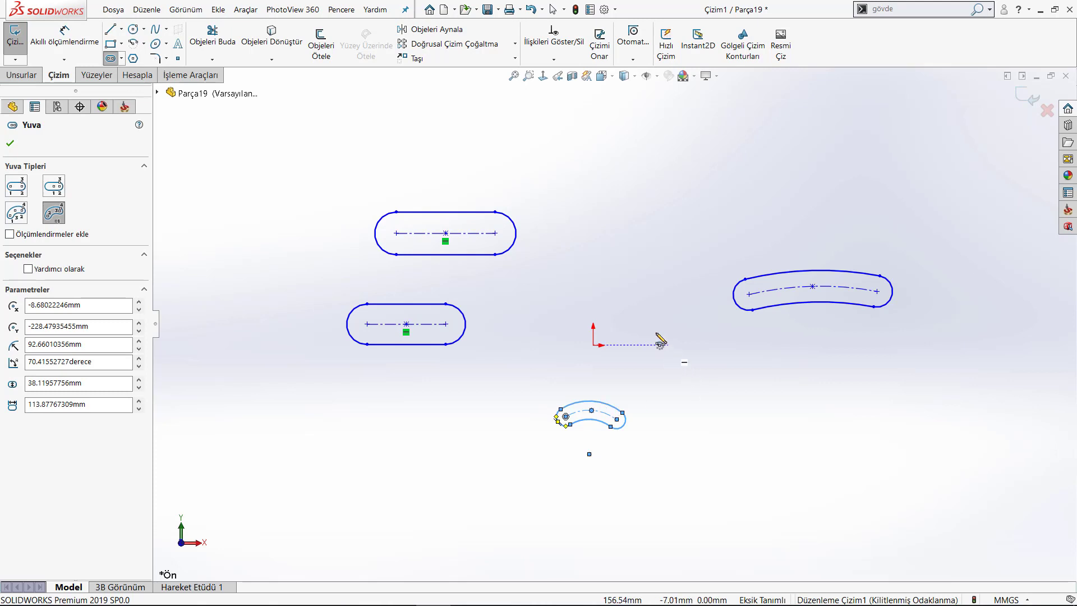
{"action": "right_click", "coordinate": [590, 269]}
{"action": "left_click", "coordinate": [630, 268]}
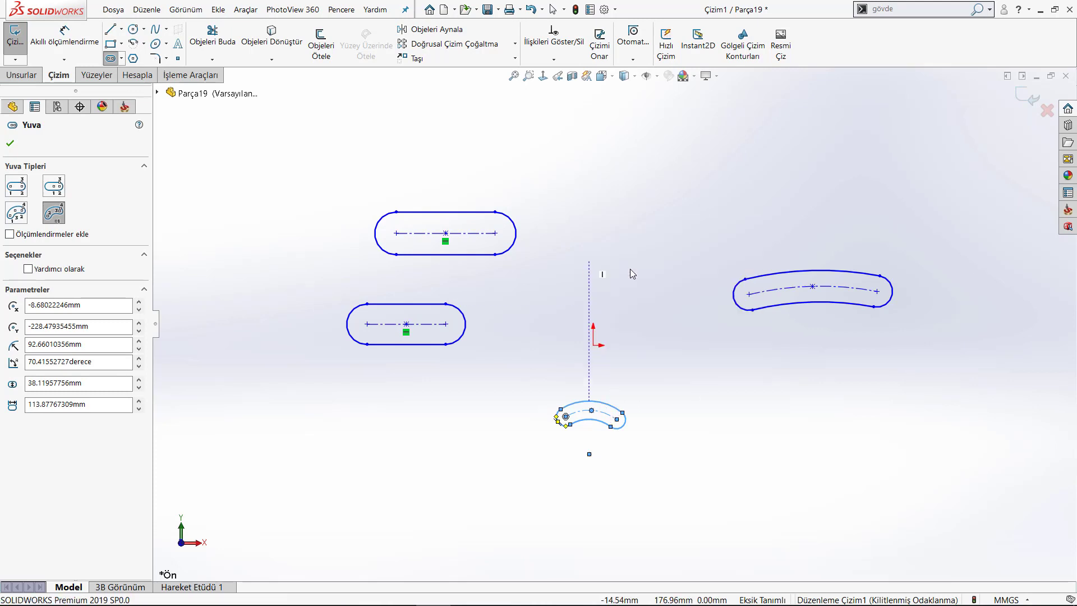
Dimension the lower-left slot's width to 80 mm.
{"action": "left_click", "coordinate": [64, 35]}
{"action": "left_click", "coordinate": [413, 304]}
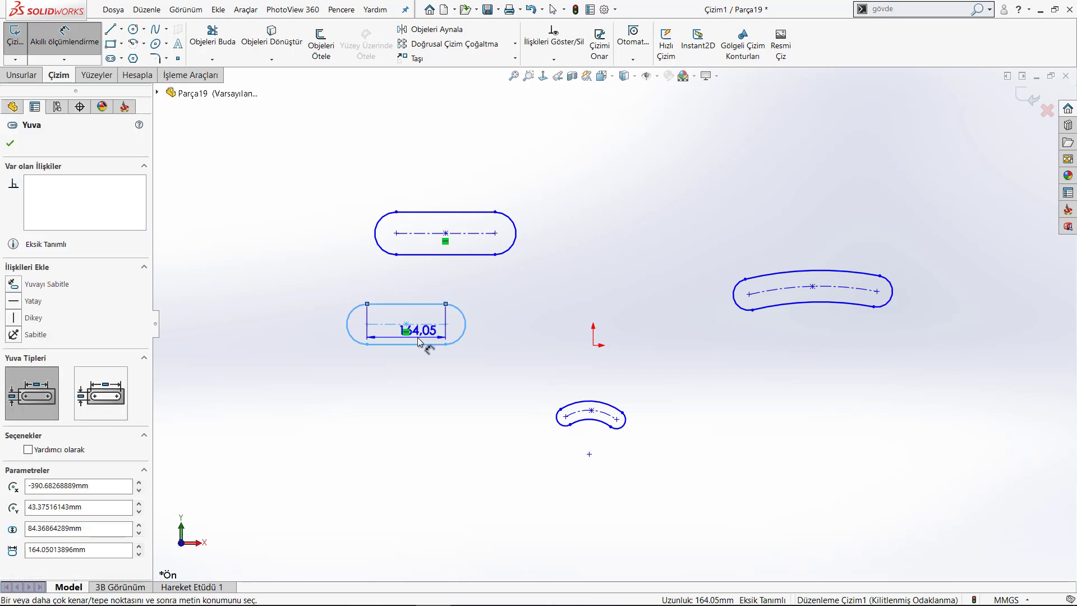
{"action": "left_click", "coordinate": [419, 344]}
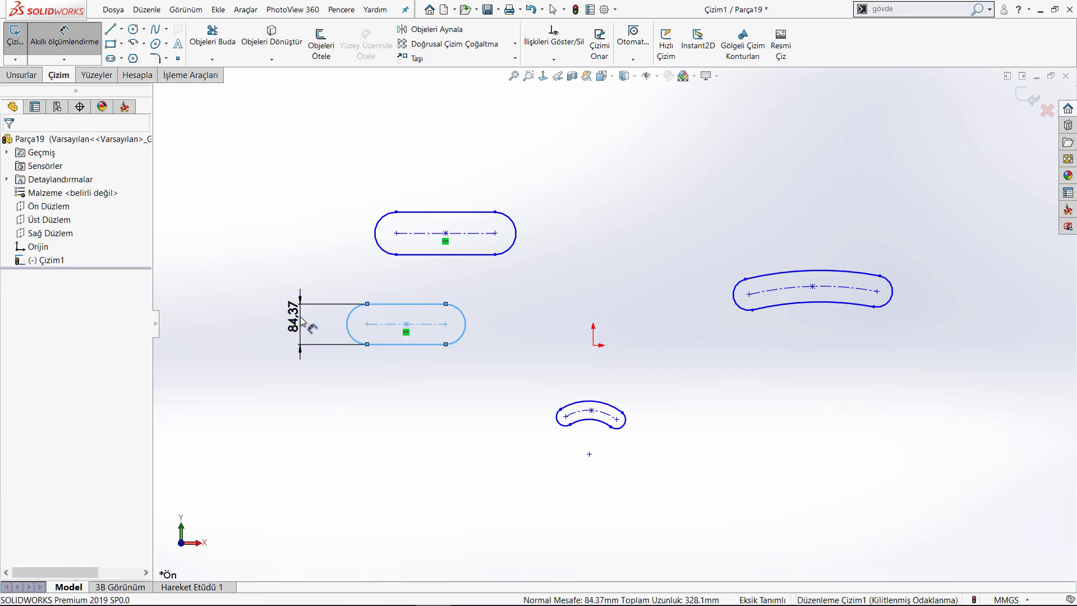
{"action": "left_click", "coordinate": [300, 324]}
{"action": "type", "text": "80"}
{"action": "key", "text": "Return"}
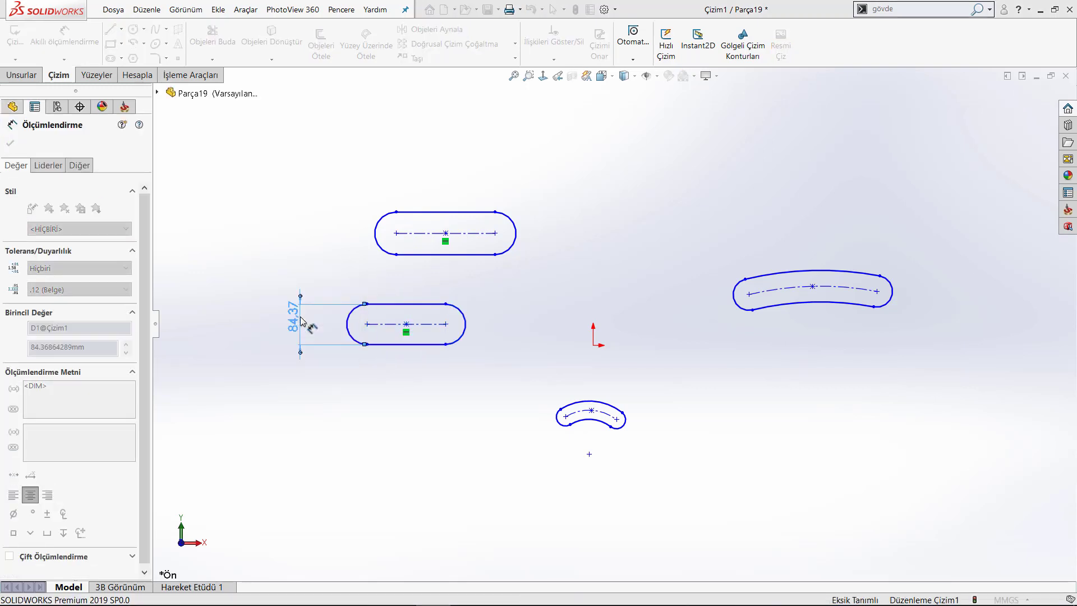
{"action": "left_click", "coordinate": [497, 334]}
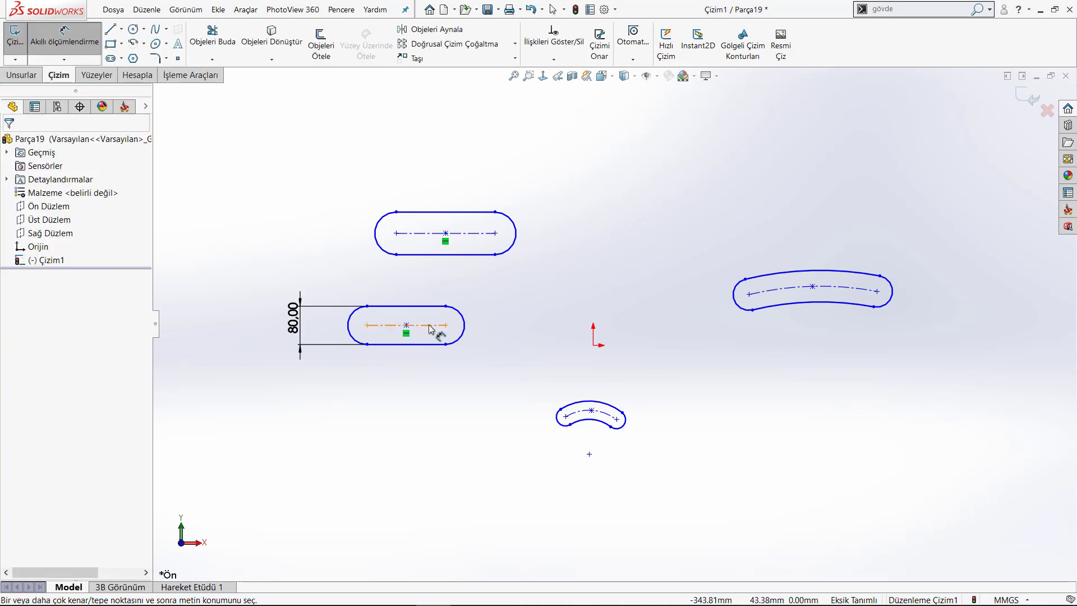
Dimension the lower-left slot's centreline length to 180 mm.
{"action": "left_click", "coordinate": [426, 329]}
{"action": "left_click", "coordinate": [415, 380]}
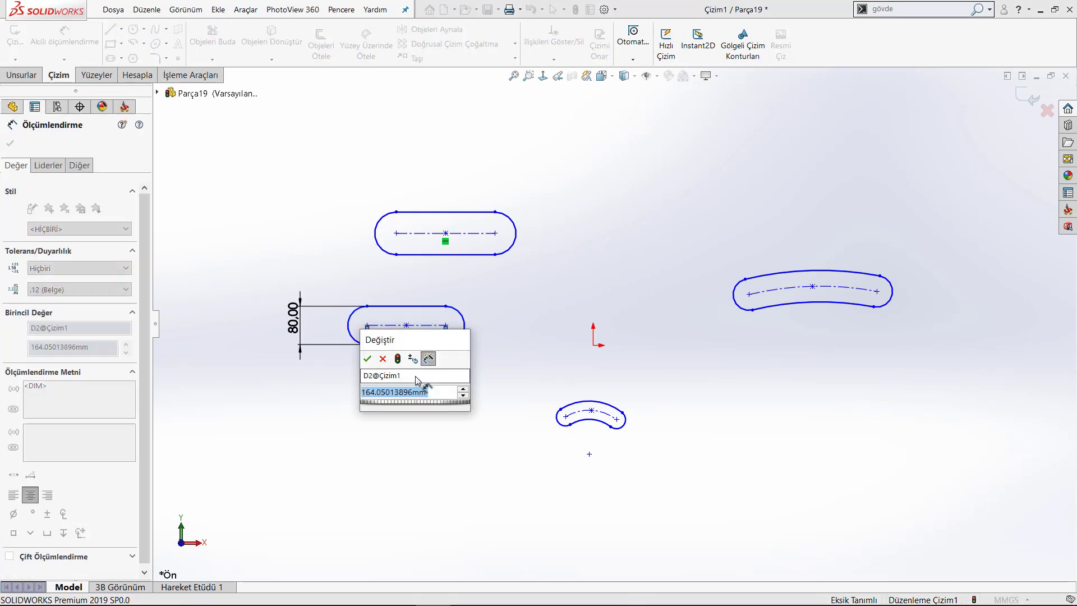
{"action": "type", "text": "180"}
{"action": "key", "text": "Return"}
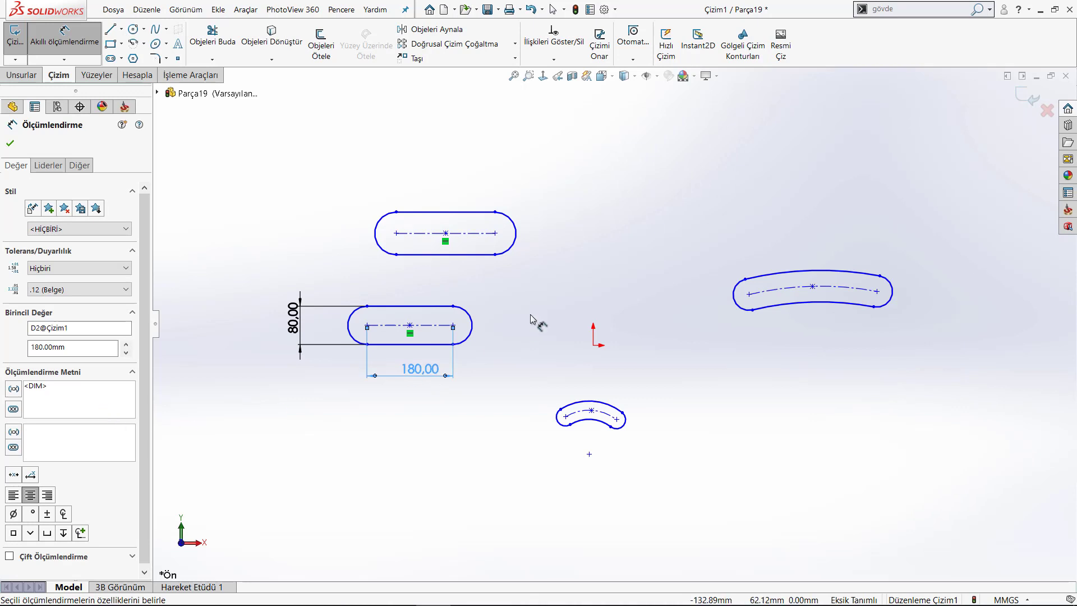
{"action": "left_click", "coordinate": [532, 320]}
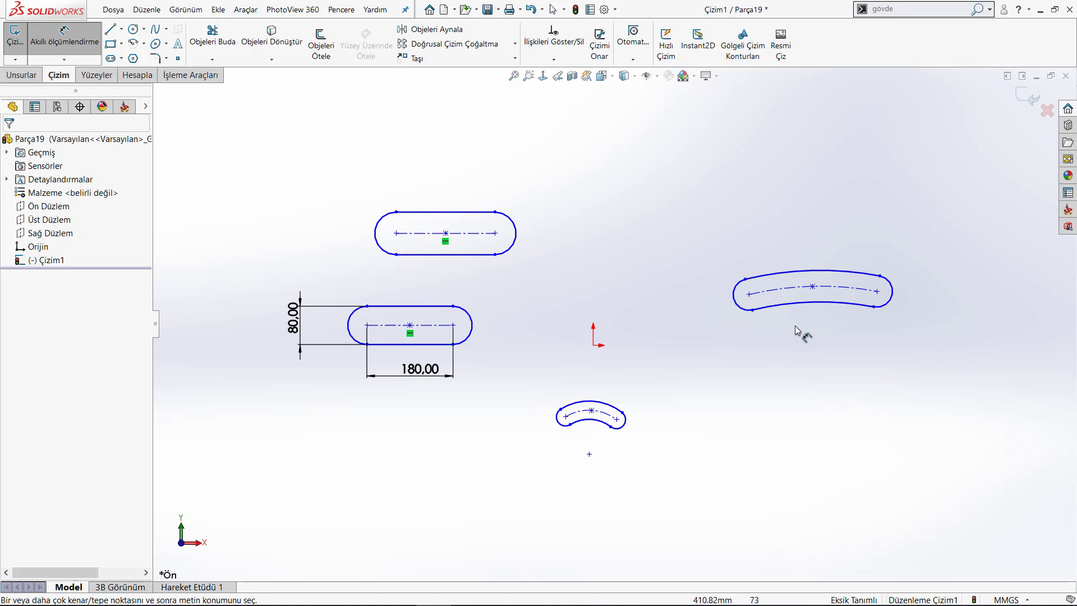
Give the right arc slot a centreline radius of R500 and end radius R25.
{"action": "left_click", "coordinate": [806, 290]}
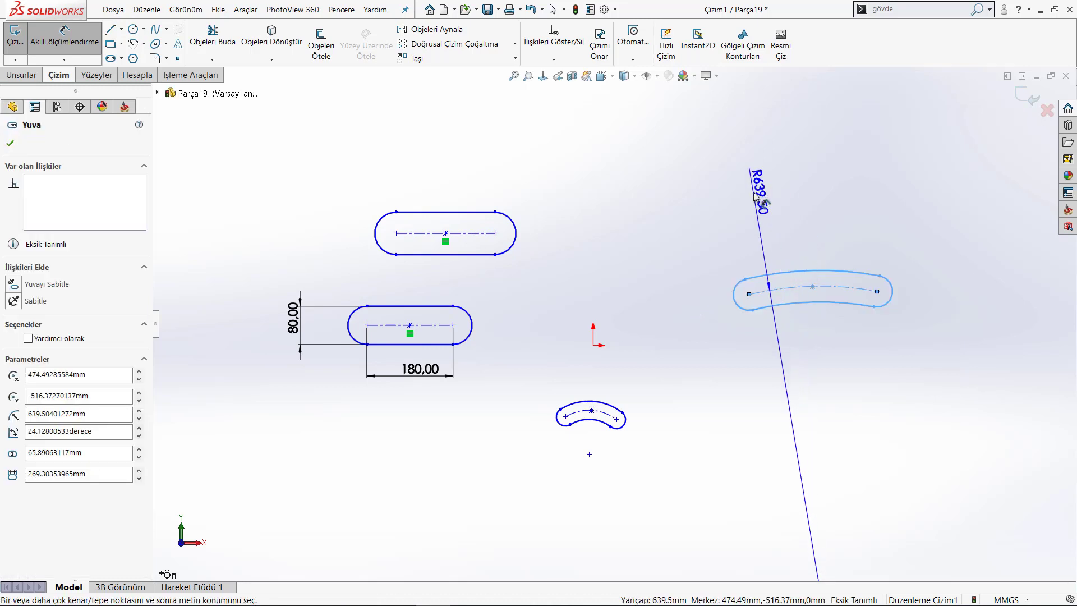
{"action": "left_click", "coordinate": [754, 193]}
{"action": "type", "text": "5"}
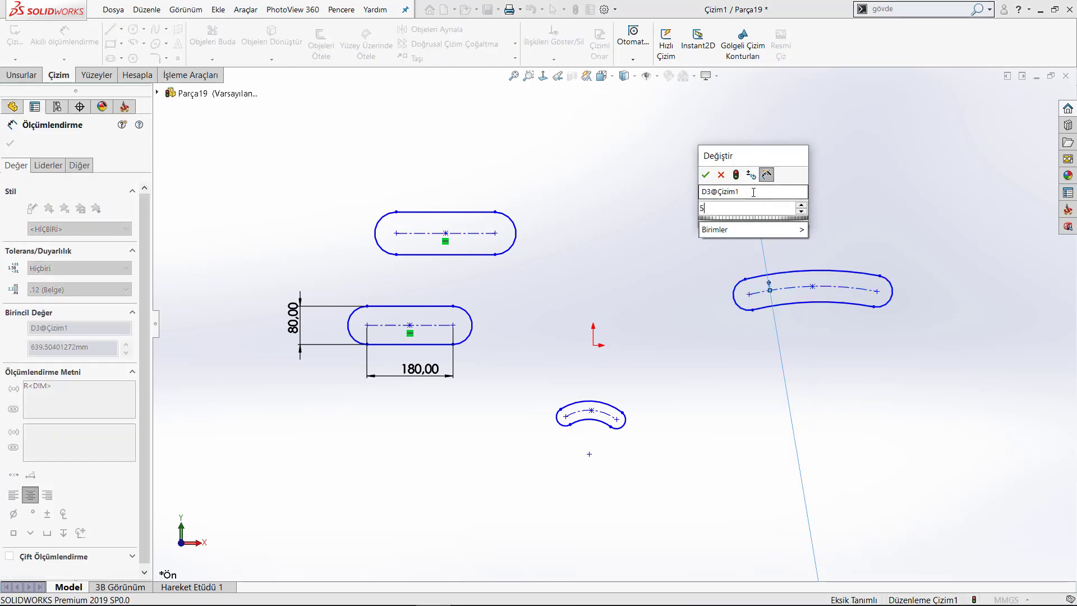
{"action": "type", "text": "00"}
{"action": "key", "text": "Return"}
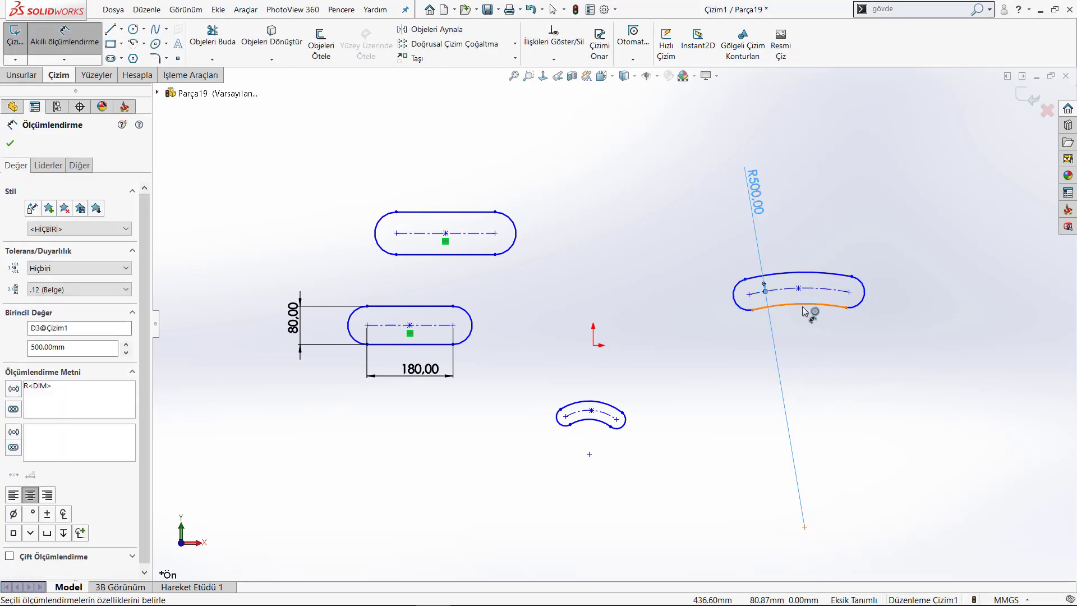
{"action": "left_click", "coordinate": [866, 290]}
{"action": "left_click", "coordinate": [904, 248]}
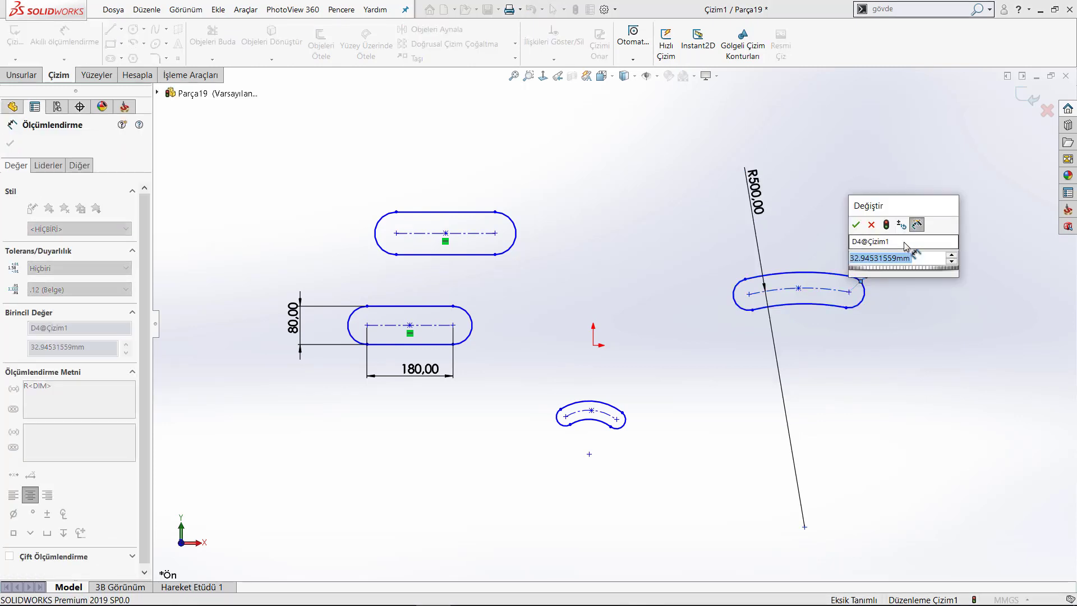
{"action": "type", "text": "25"}
{"action": "key", "text": "Return"}
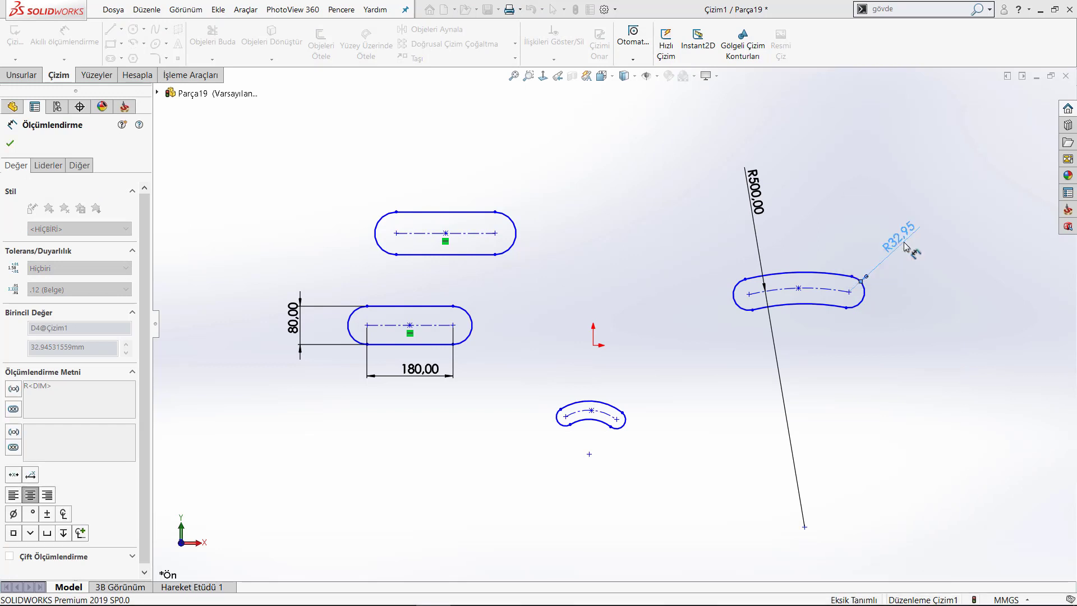
{"action": "left_click", "coordinate": [866, 216]}
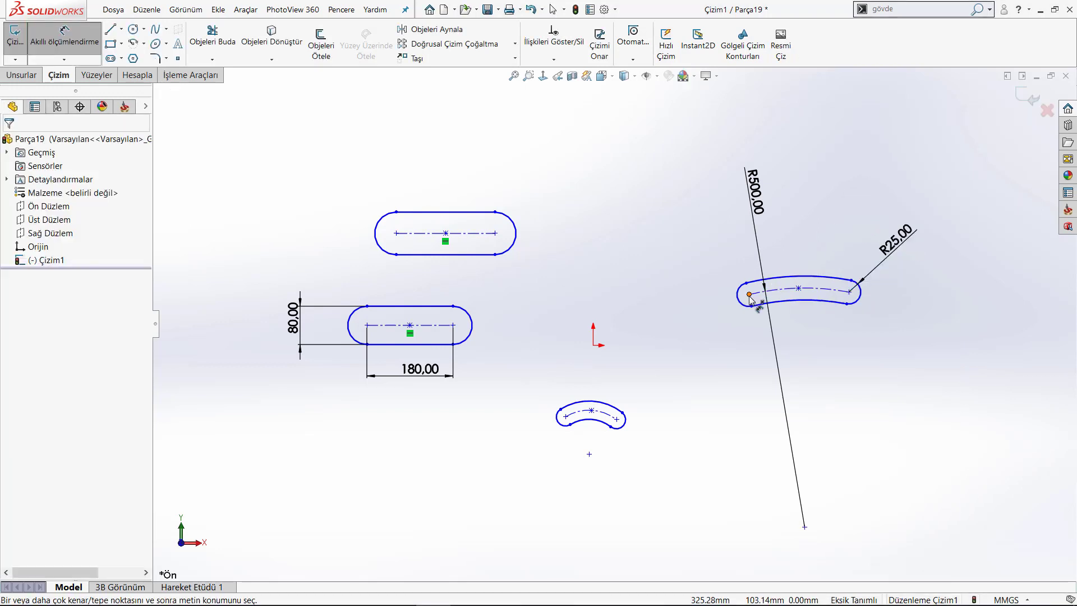
Set the distance between the right arc slot's end centres to 200 mm.
{"action": "left_click", "coordinate": [840, 298]}
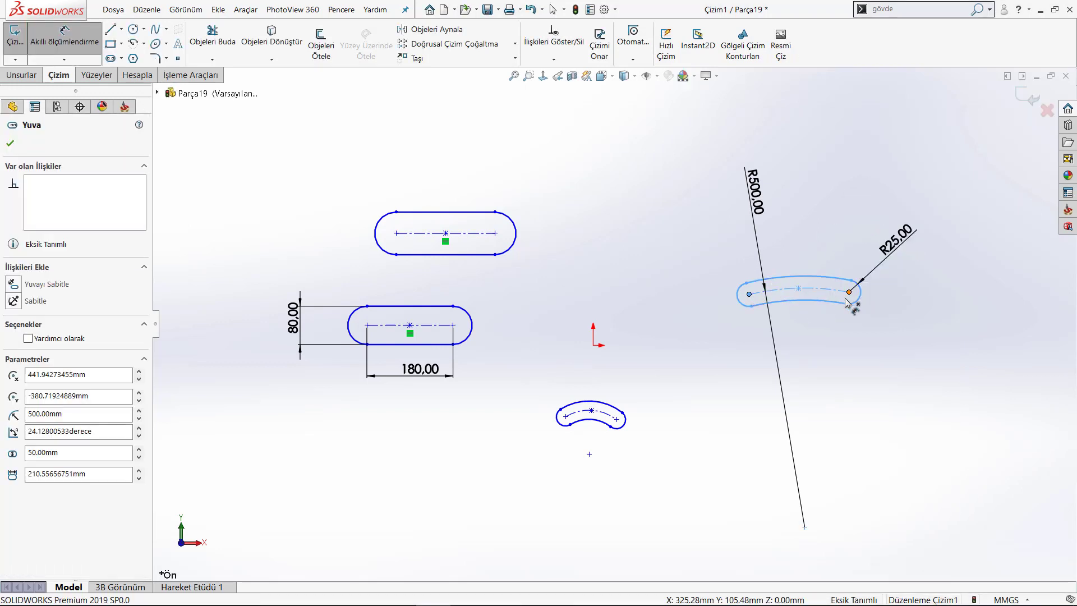
{"action": "left_click", "coordinate": [849, 292]}
{"action": "left_click", "coordinate": [821, 359]}
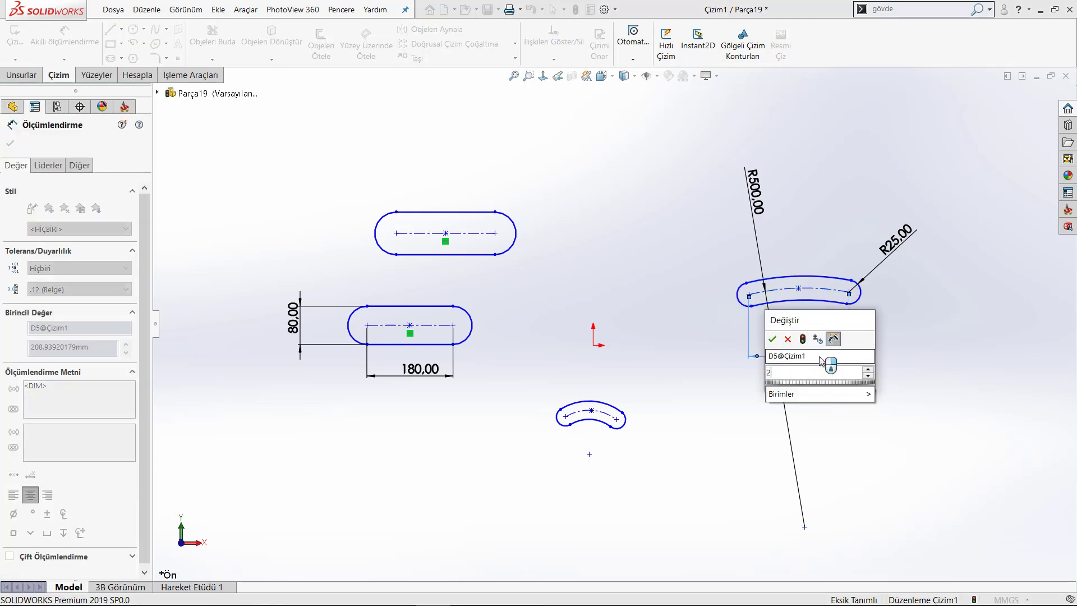
{"action": "type", "text": "200"}
{"action": "key", "text": "Return"}
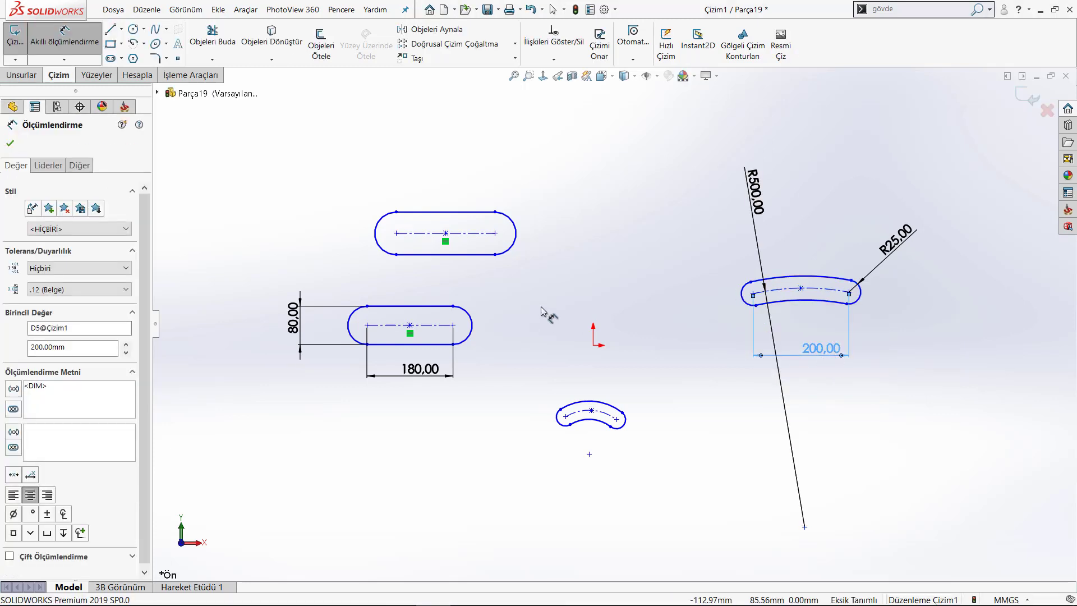
{"action": "left_click", "coordinate": [548, 312]}
{"action": "left_click", "coordinate": [589, 401]}
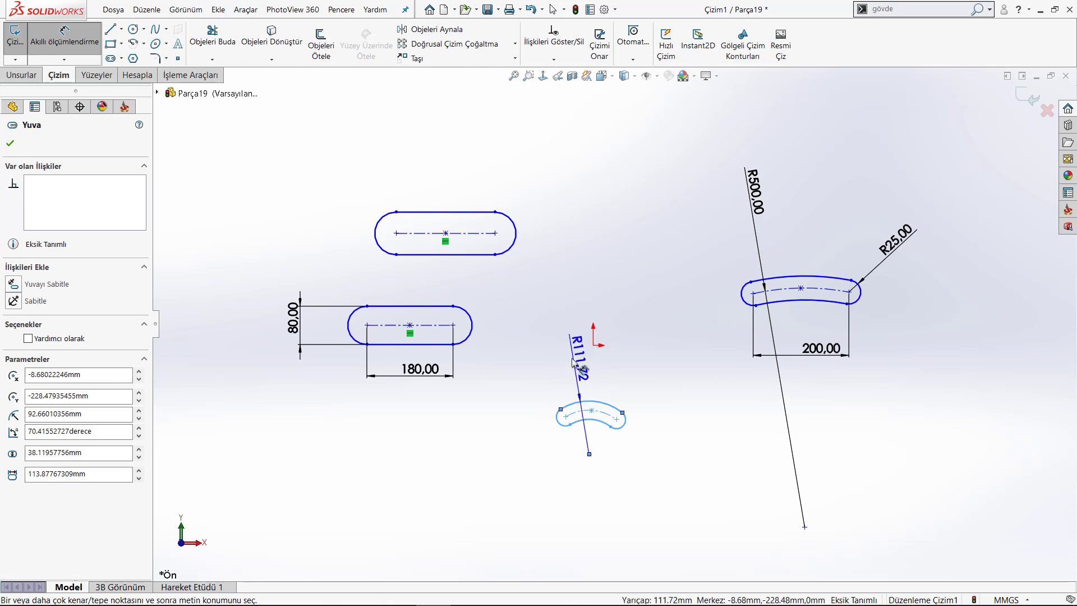
Delete the stray R111,72 dimension from the lower arc slot.
{"action": "left_click", "coordinate": [572, 351]}
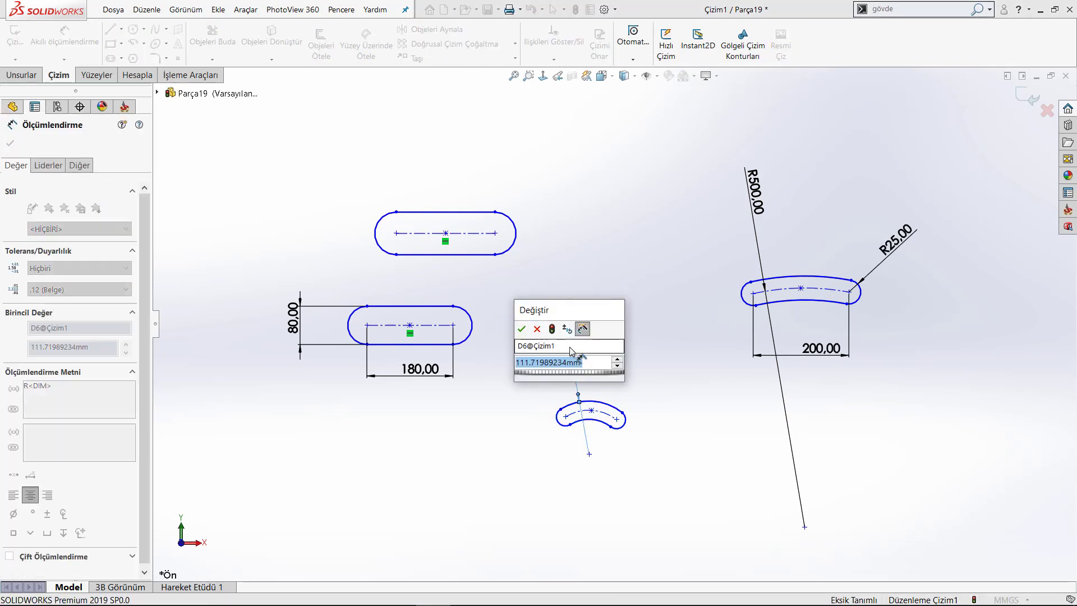
{"action": "key", "text": "Escape"}
{"action": "key", "text": "Escape"}
{"action": "left_click", "coordinate": [576, 345]}
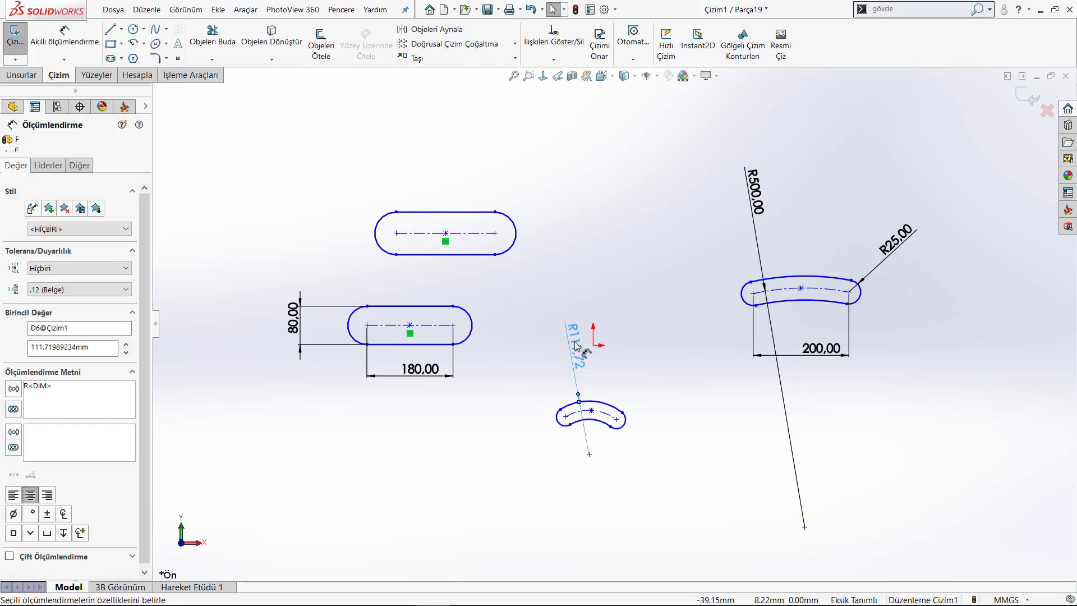
{"action": "key", "text": "Delete"}
{"action": "scroll", "coordinate": [603, 418], "scroll_direction": "down", "scroll_amount": 2}
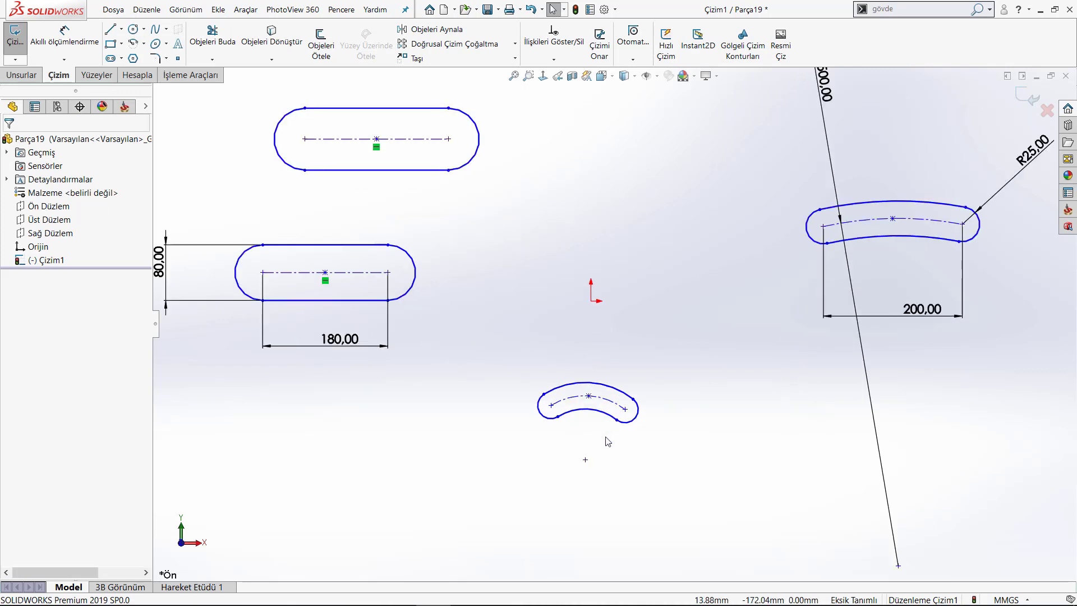
{"action": "right_click_drag", "start_coordinate": [662, 497], "coordinate": [672, 405]}
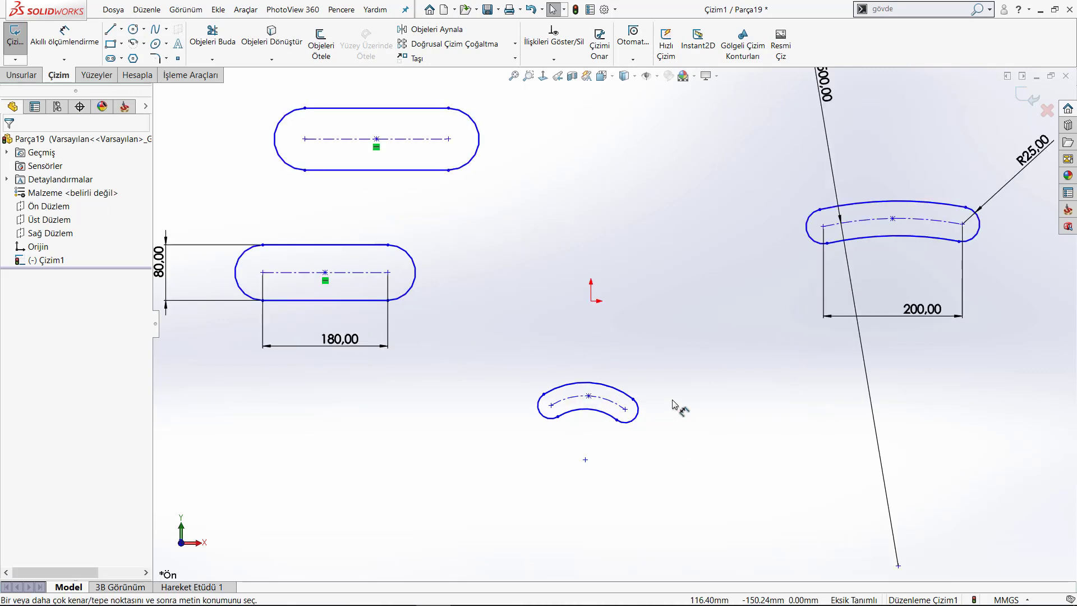
Dimension the lower arc slot's centreline to R100 and its end-centre distance to 100 mm.
{"action": "left_click", "coordinate": [611, 405]}
{"action": "left_click", "coordinate": [644, 320]}
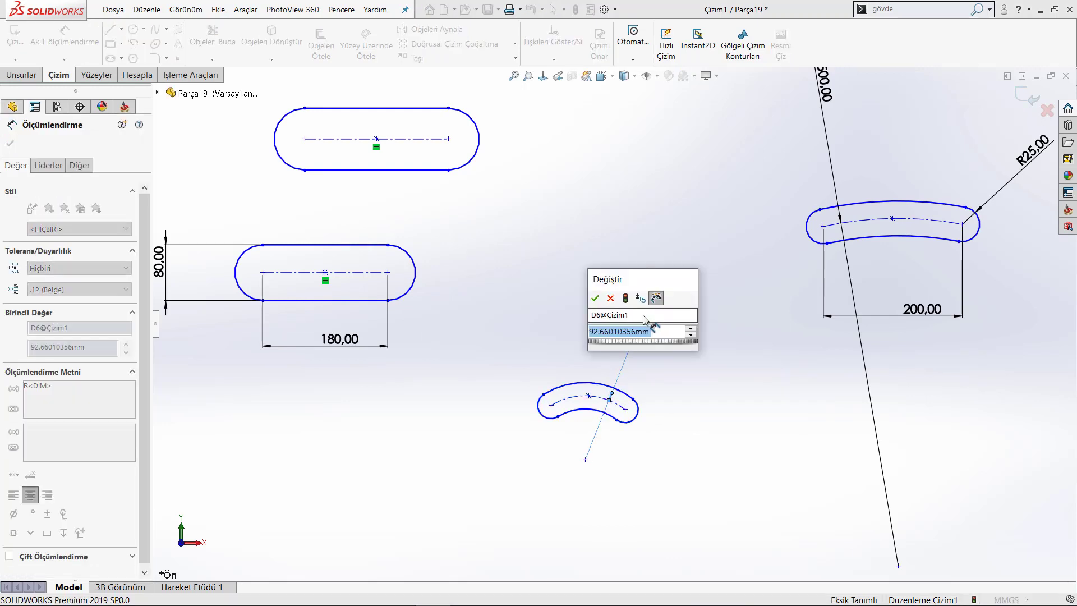
{"action": "type", "text": "100"}
{"action": "key", "text": "Return"}
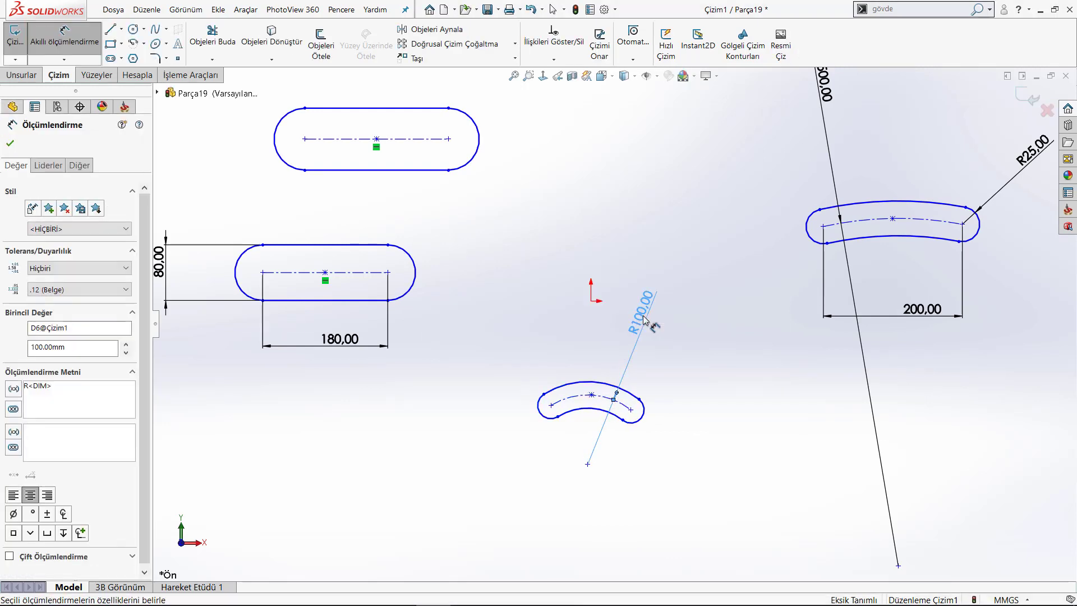
{"action": "left_click", "coordinate": [556, 408]}
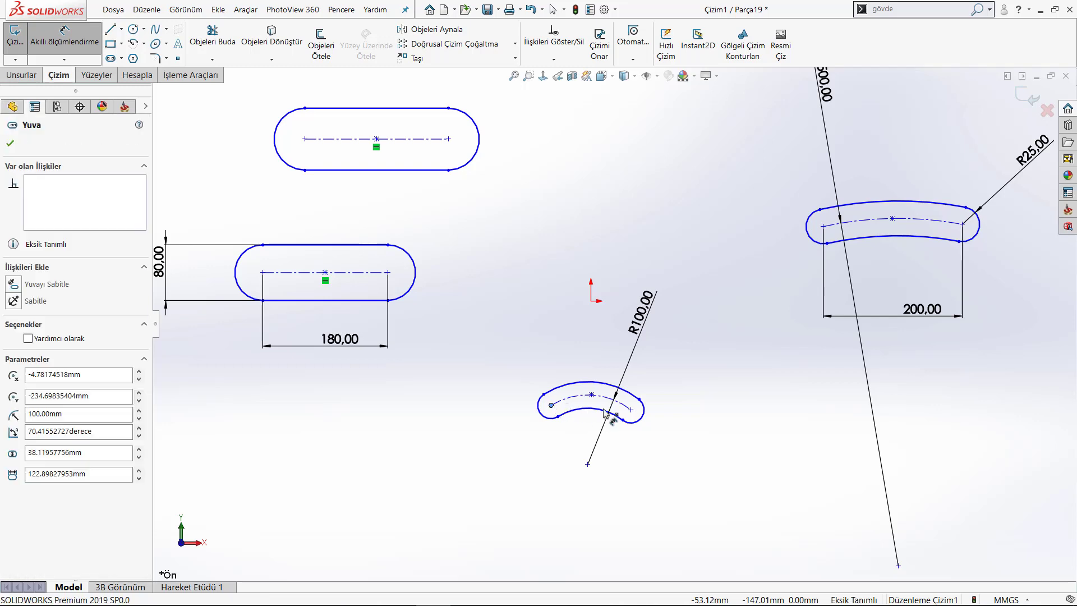
{"action": "left_click", "coordinate": [631, 410]}
{"action": "left_click", "coordinate": [585, 507]}
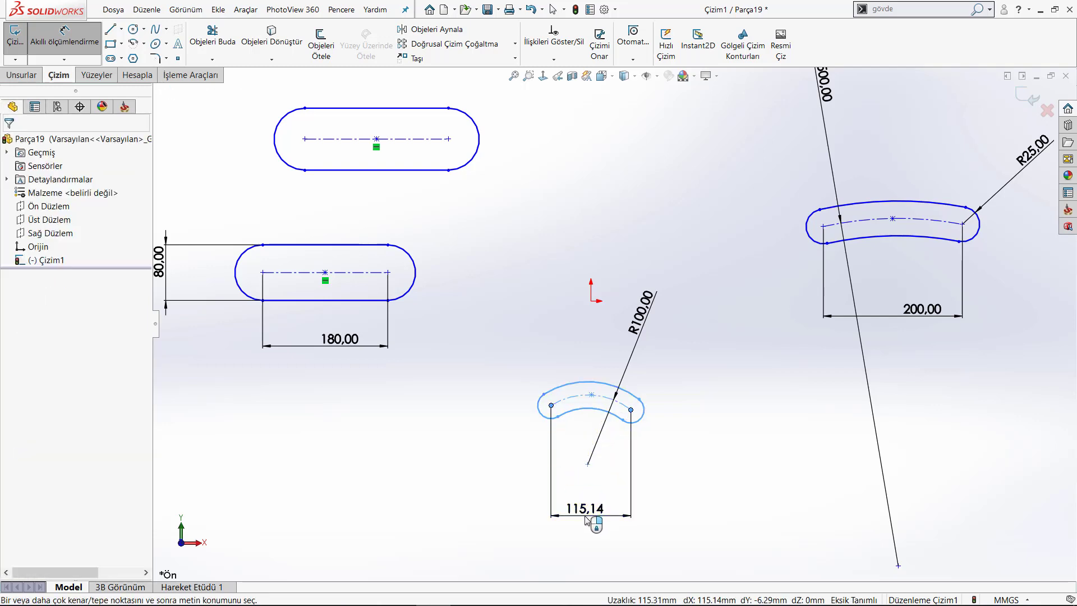
{"action": "type", "text": "100"}
{"action": "key", "text": "Return"}
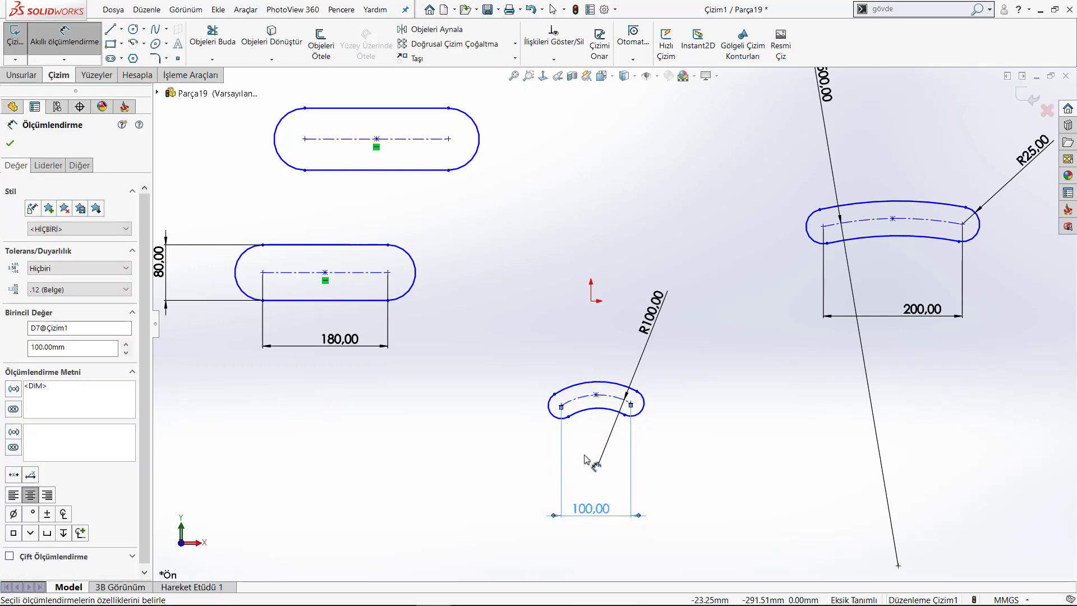
Give the lower arc slot's end arc a radius of R20.
{"action": "left_click", "coordinate": [640, 401]}
{"action": "left_click", "coordinate": [695, 402]}
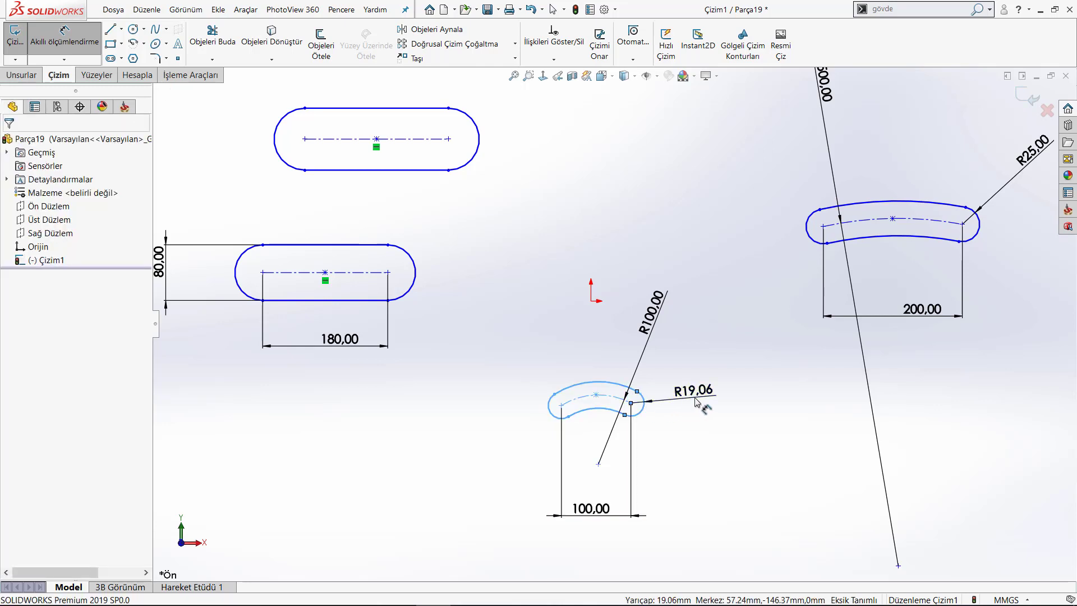
{"action": "type", "text": "20"}
{"action": "key", "text": "Return"}
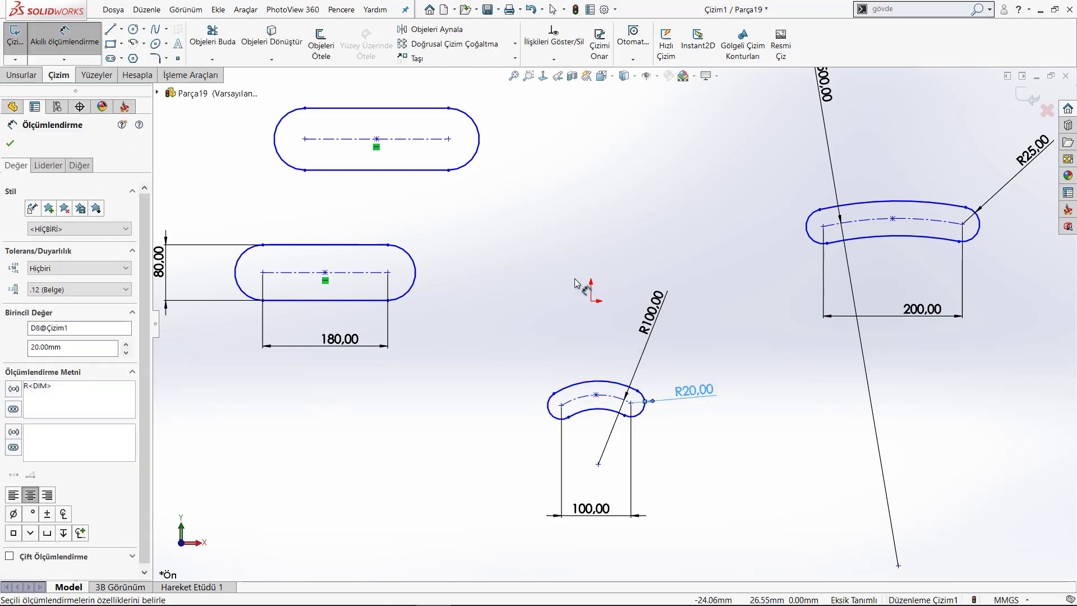
{"action": "left_click", "coordinate": [595, 306]}
Exit Smart Dimension and view the whole sketch of dimensioned slots.
{"action": "scroll", "coordinate": [595, 306], "scroll_direction": "up", "scroll_amount": 5}
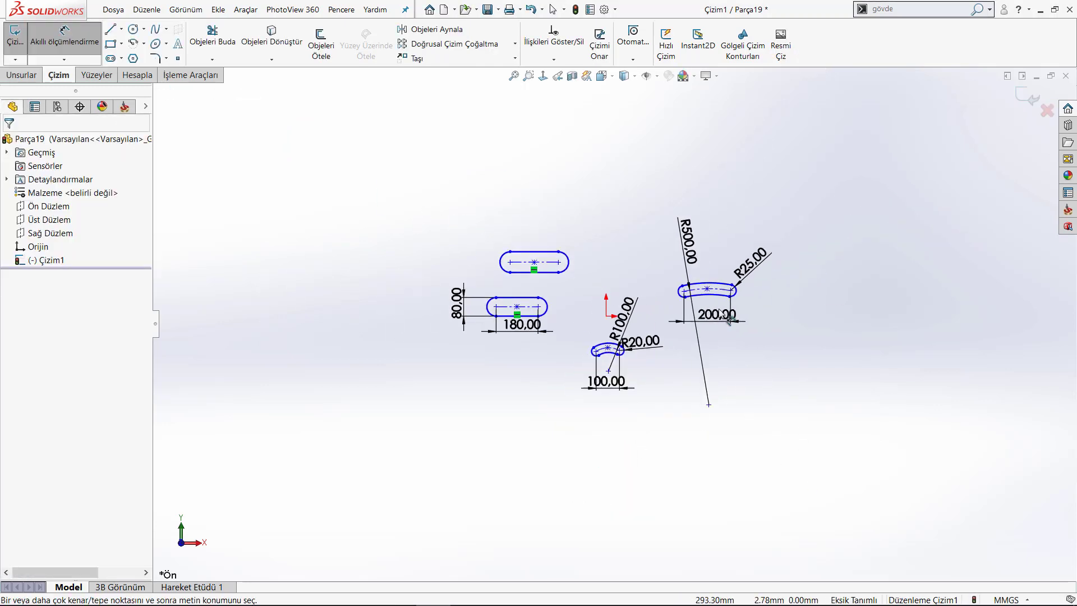
{"action": "right_click", "coordinate": [548, 202]}
{"action": "left_click", "coordinate": [567, 206]}
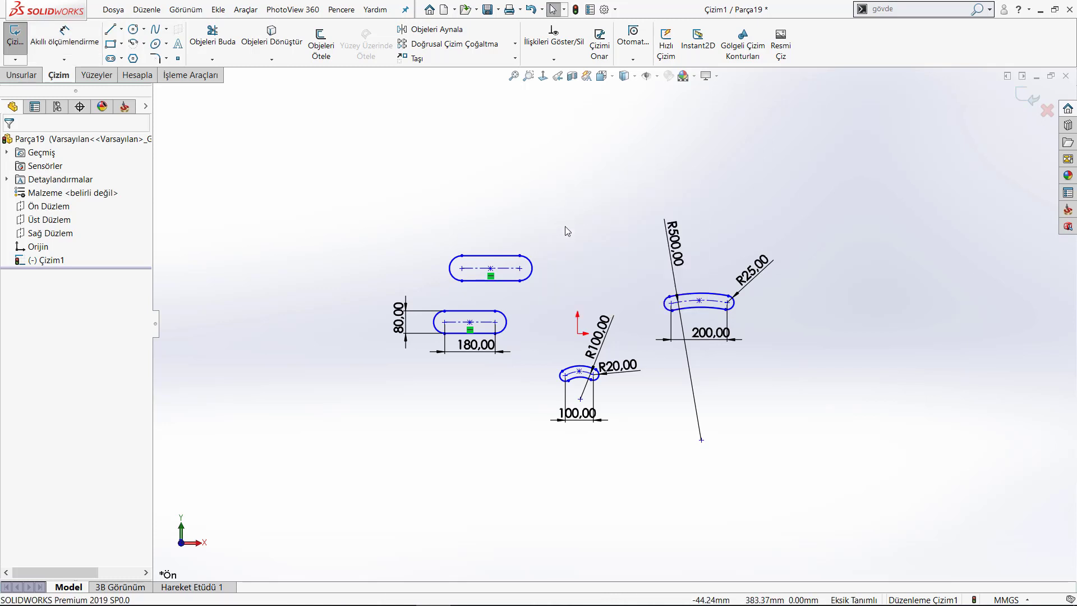
{"action": "scroll", "coordinate": [565, 231], "scroll_direction": "down", "scroll_amount": 2}
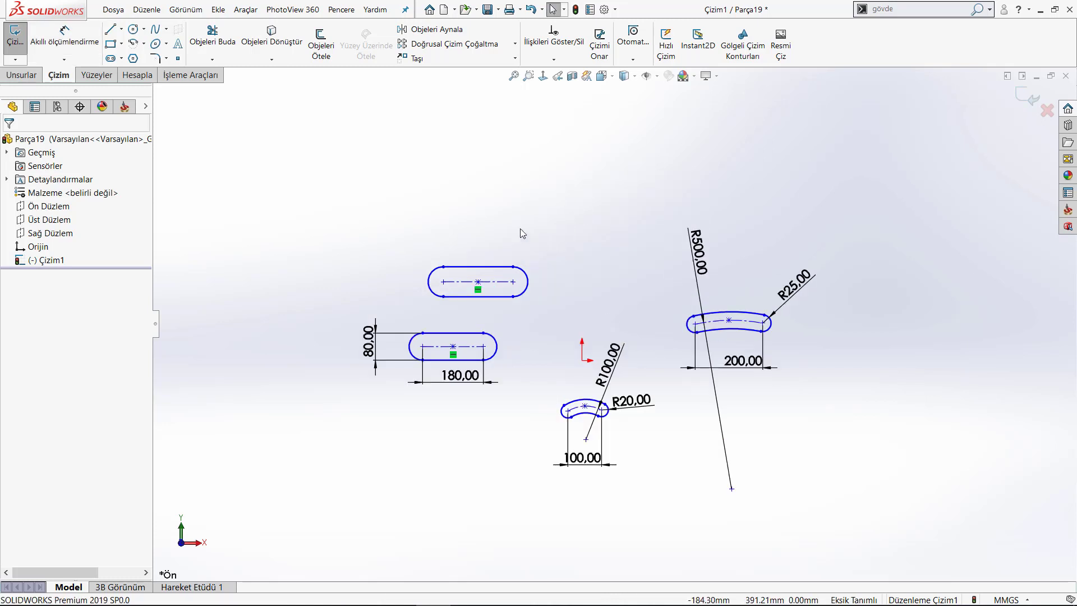